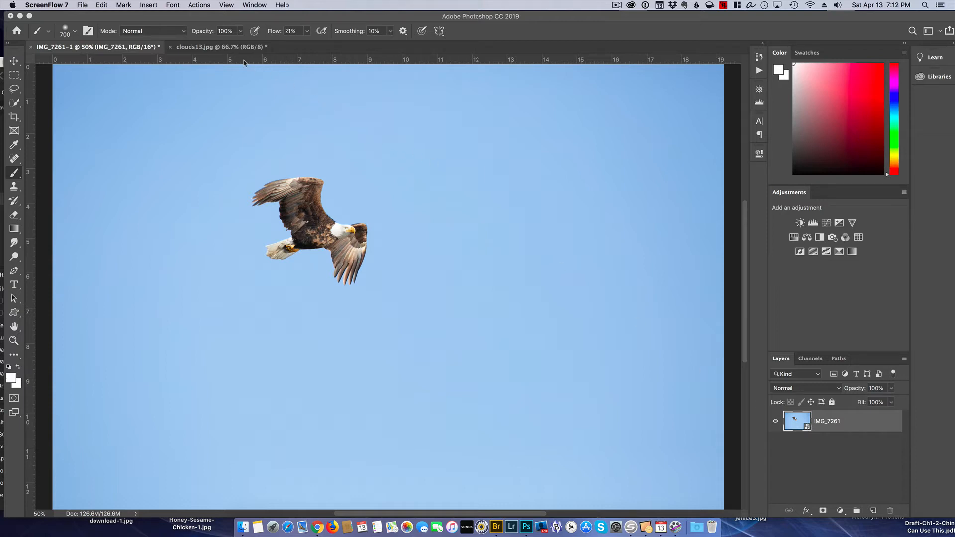
# Step: Copy the clouds13.jpg picture into the IMG_7261-1 eagle document, accepting the bit depth and colour profile conversions
pyautogui.click(209, 49)
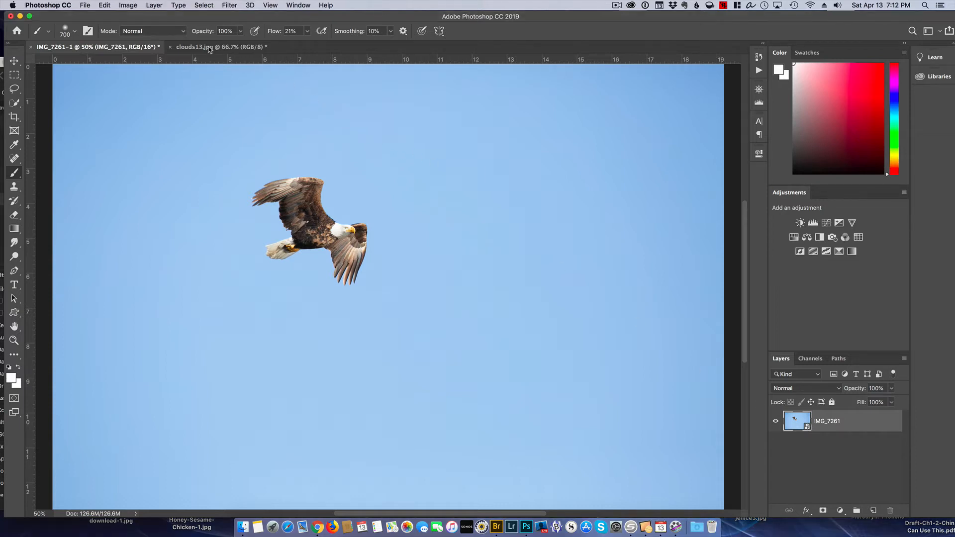
pyautogui.click(210, 48)
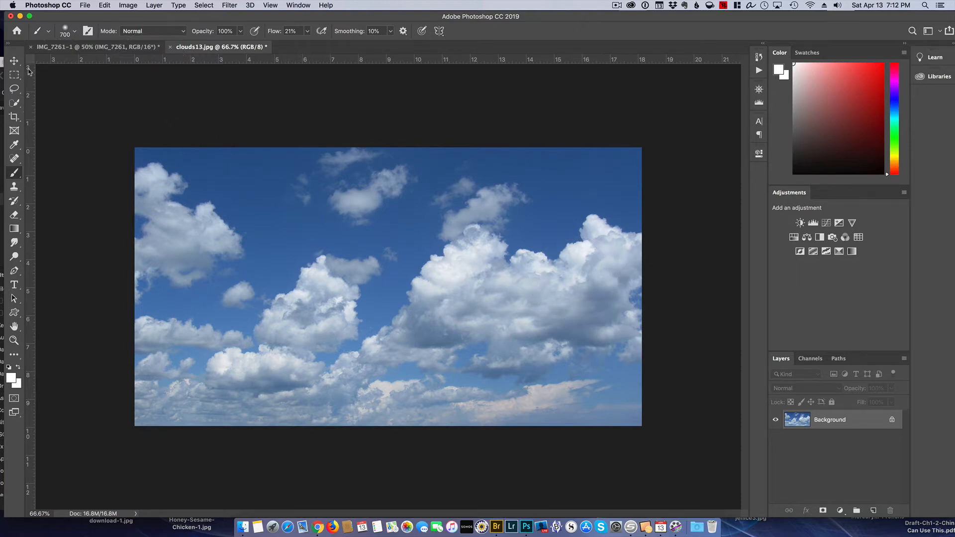
pyautogui.click(15, 61)
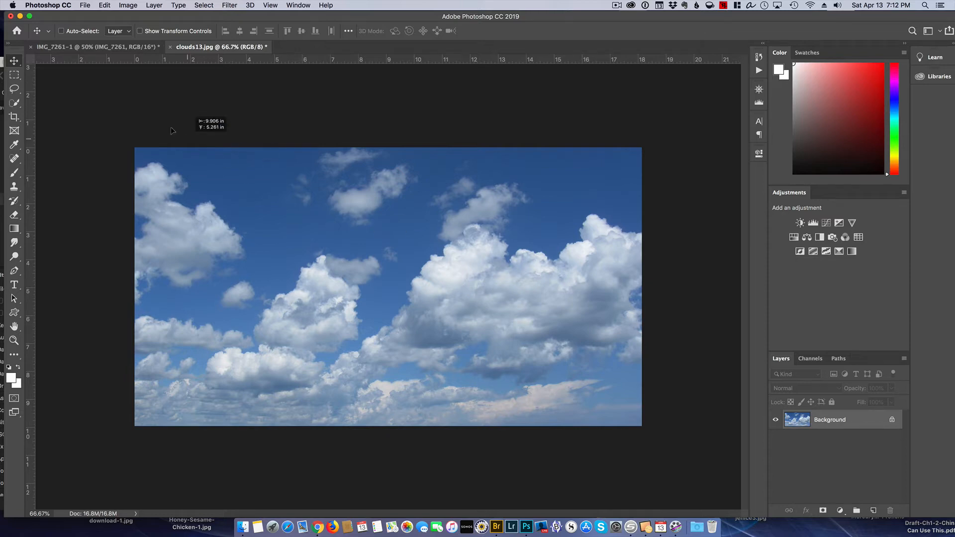
pyautogui.click(122, 48)
pyautogui.moveTo(121, 48); pyautogui.dragTo(350, 259)
pyautogui.click(548, 192)
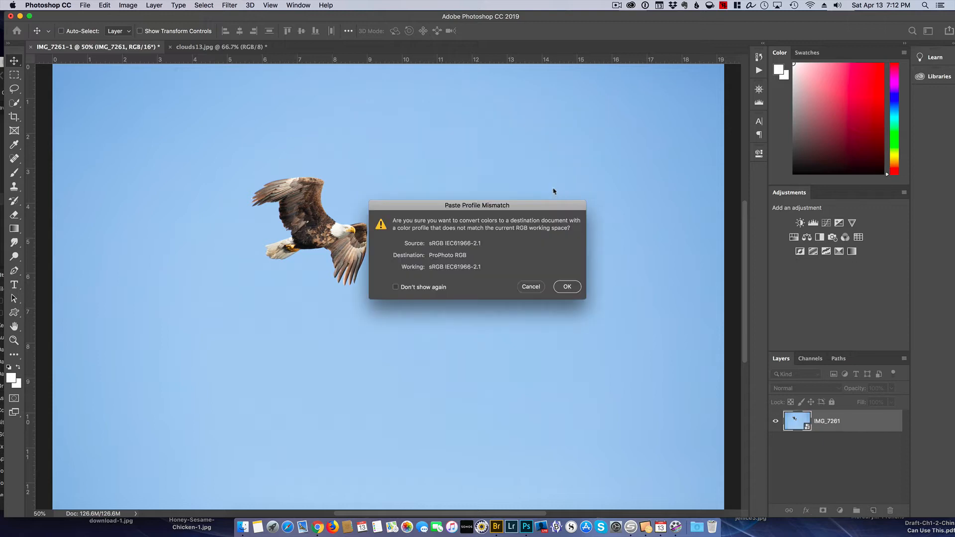
pyautogui.click(566, 284)
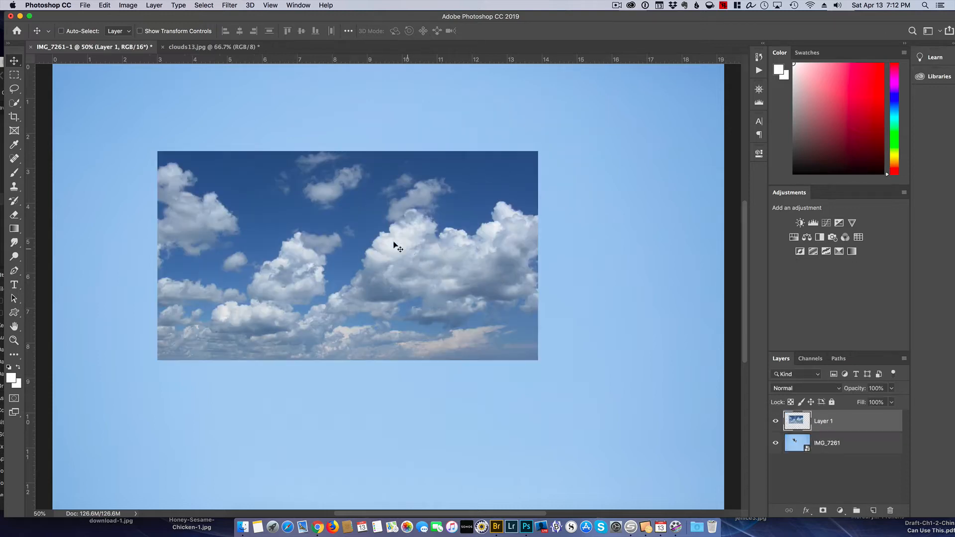
# Step: Move the colour clouds layer to the canvas's upper-left corner and scale it proportionally to about 214% so it covers the picture
pyautogui.moveTo(396, 246); pyautogui.dragTo(301, 161)
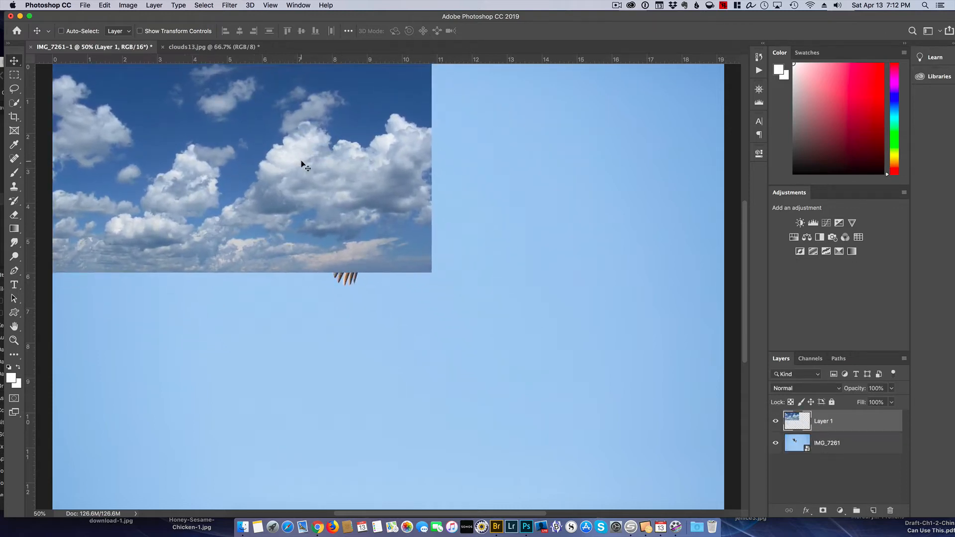
pyautogui.press('super+t')
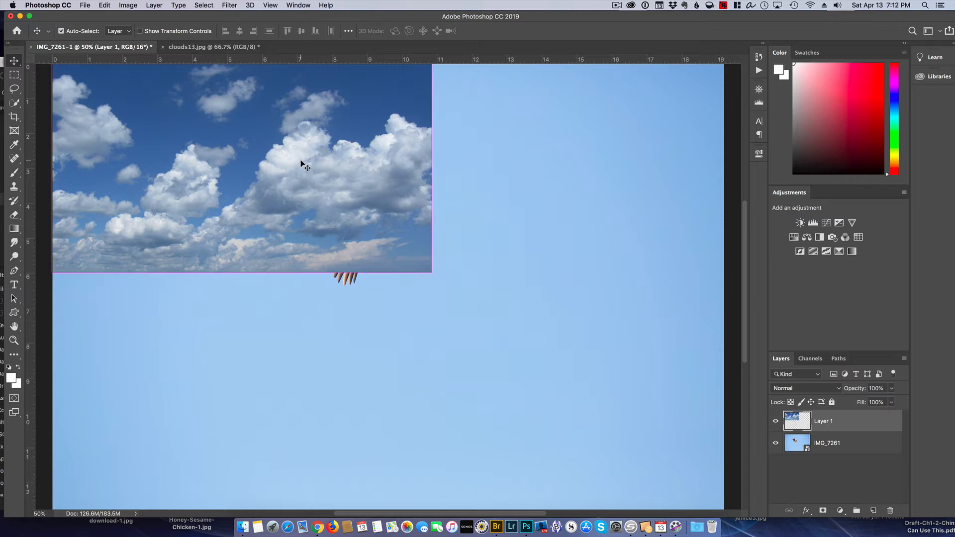
pyautogui.moveTo(431, 272); pyautogui.dragTo(632, 513)
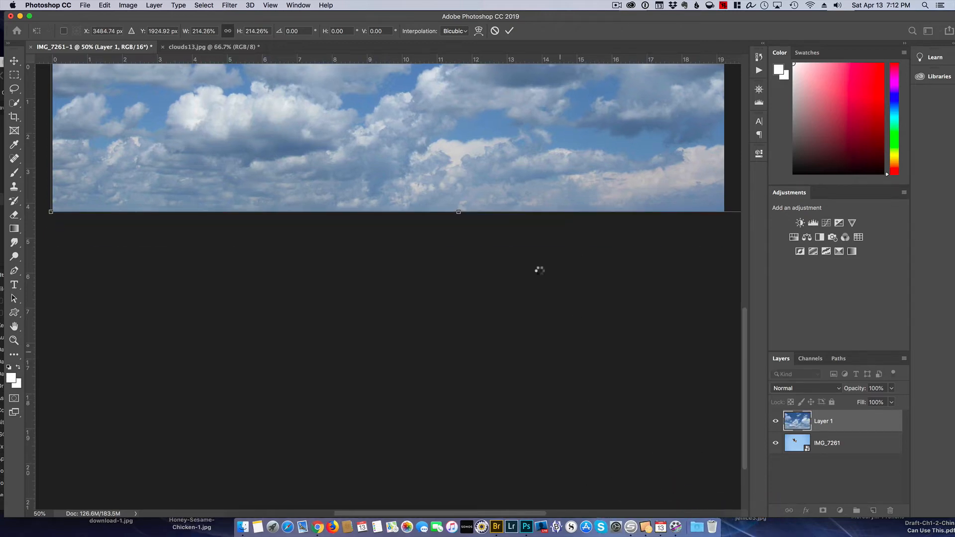
pyautogui.press('Return')
pyautogui.press('super+0')
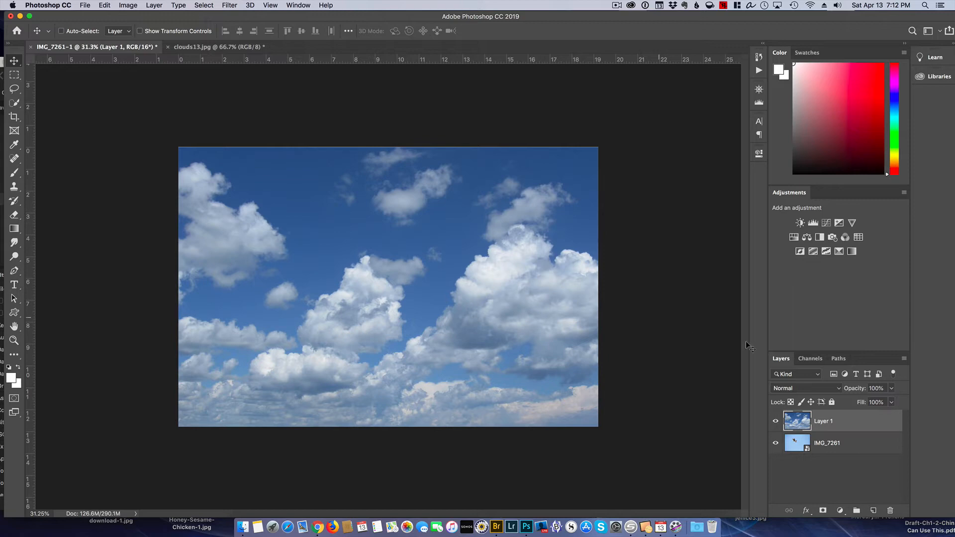
# Step: Try the colour clouds layer at 63% opacity over the eagle, and delete that layer
pyautogui.moveTo(857, 391); pyautogui.dragTo(839, 386)
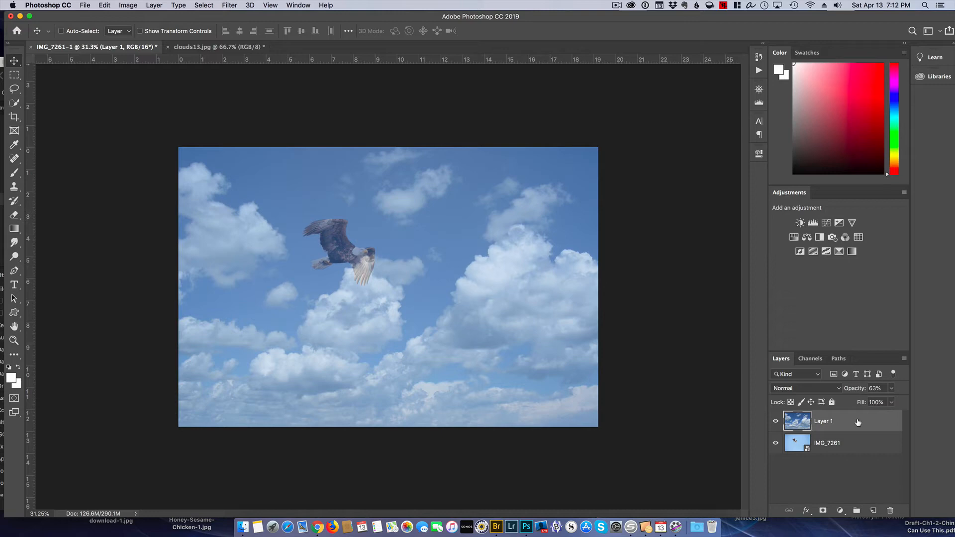
pyautogui.moveTo(858, 422); pyautogui.dragTo(891, 509)
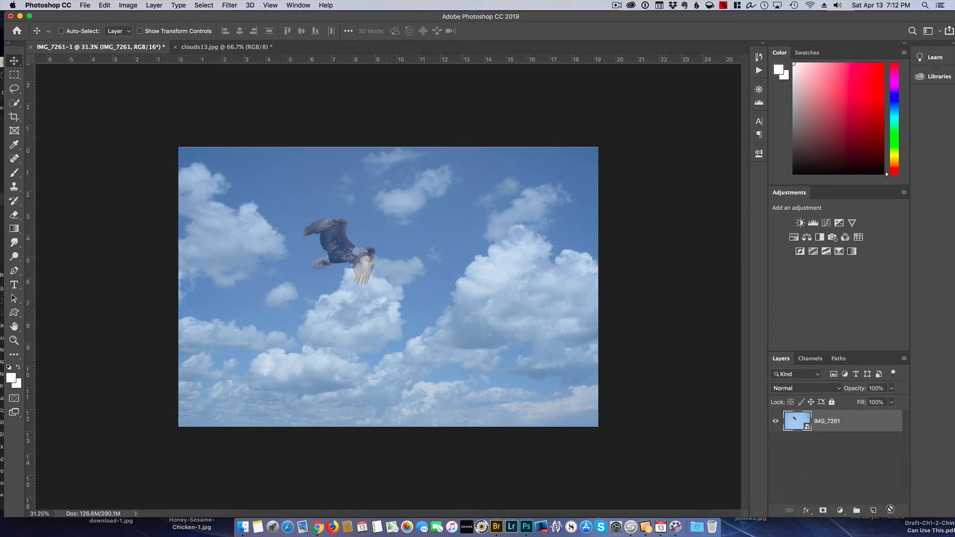
# Step: Add a Black & White adjustment layer with the Red Filter preset to clouds13.jpg
pyautogui.click(238, 47)
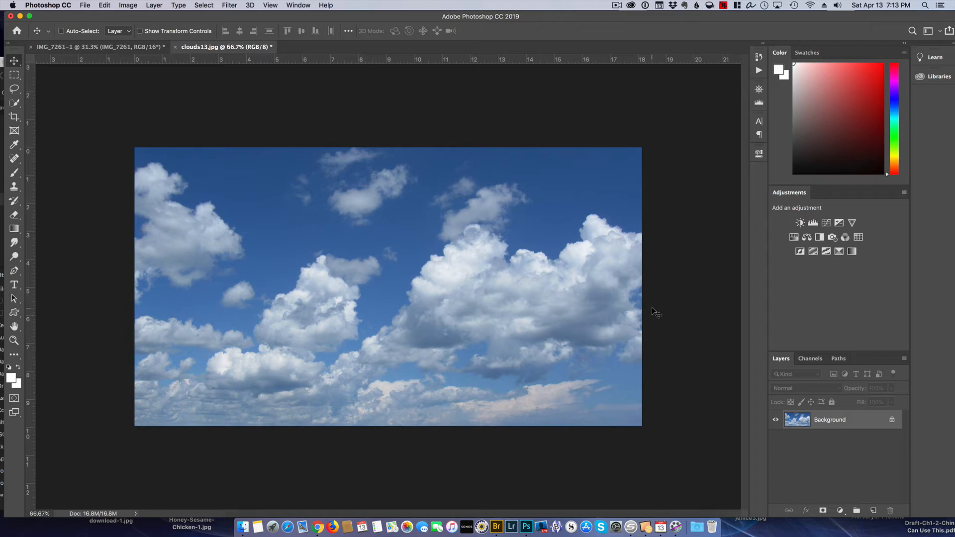
pyautogui.click(819, 237)
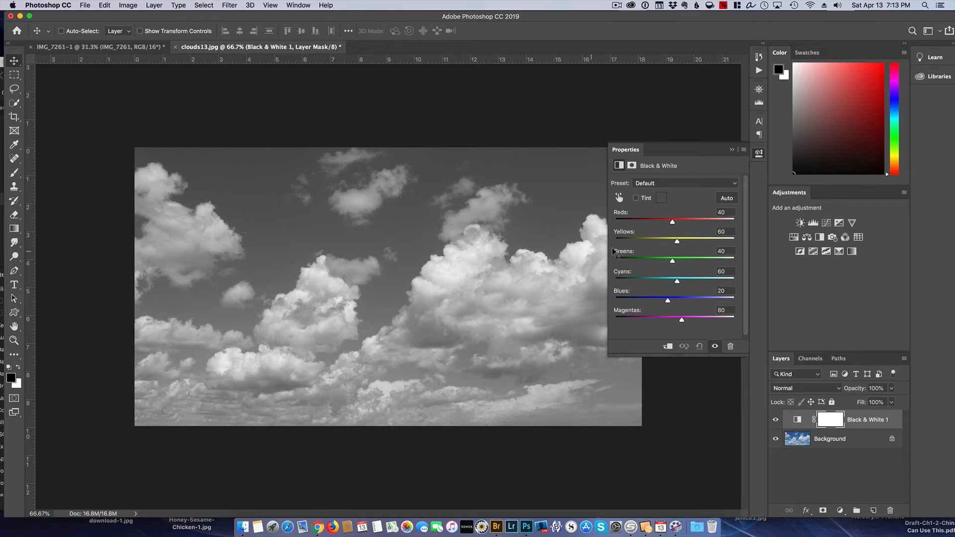
pyautogui.click(733, 185)
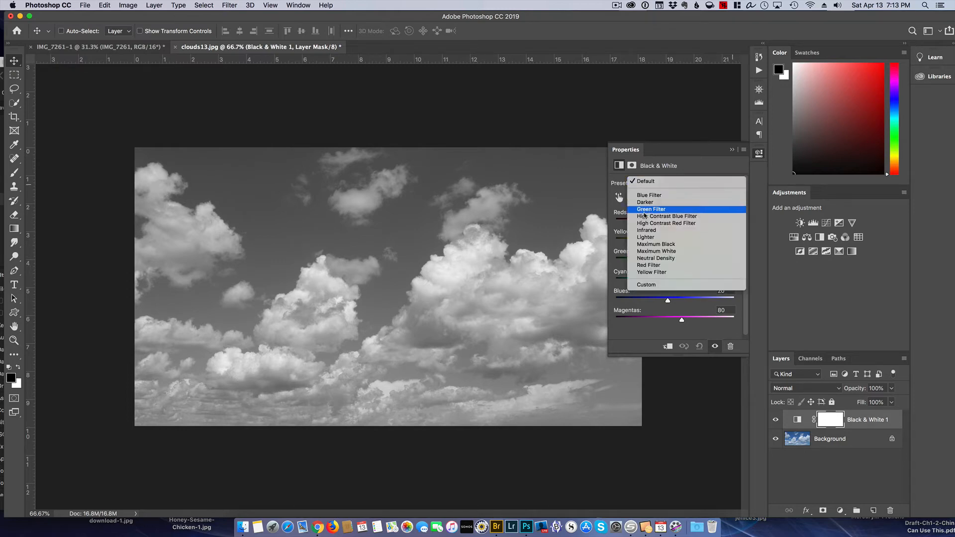
pyautogui.click(648, 265)
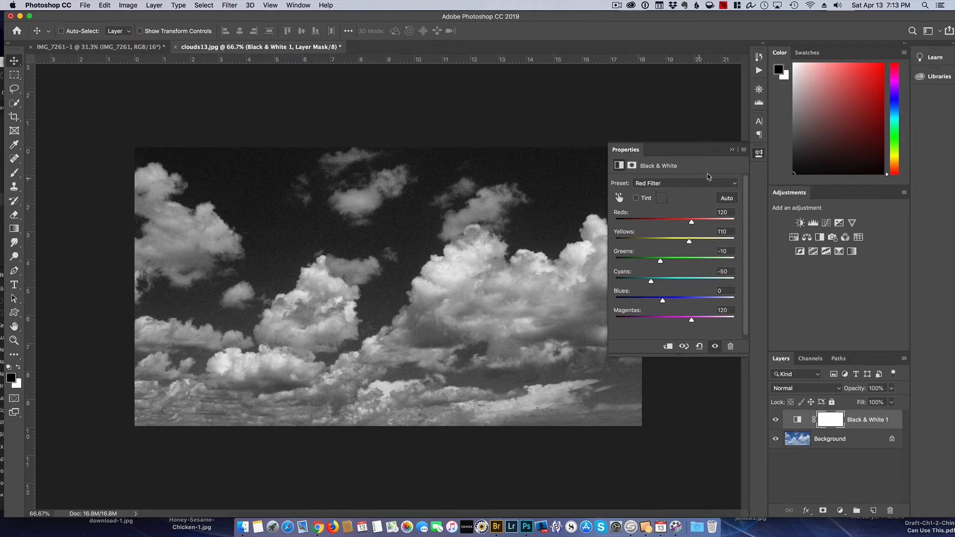
pyautogui.click(732, 153)
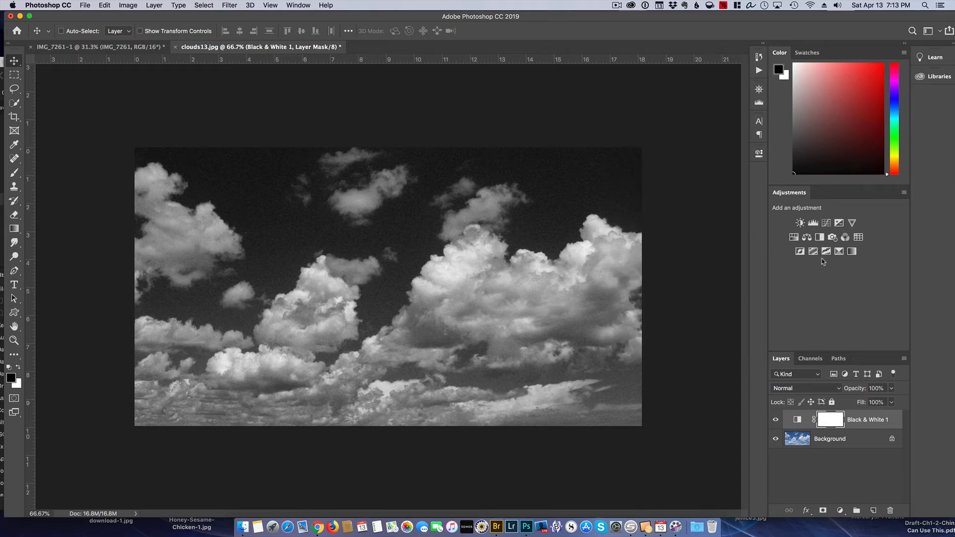
# Step: Add a Levels adjustment with black input 23 and white input 239 to the clouds, and flatten the image
pyautogui.click(813, 222)
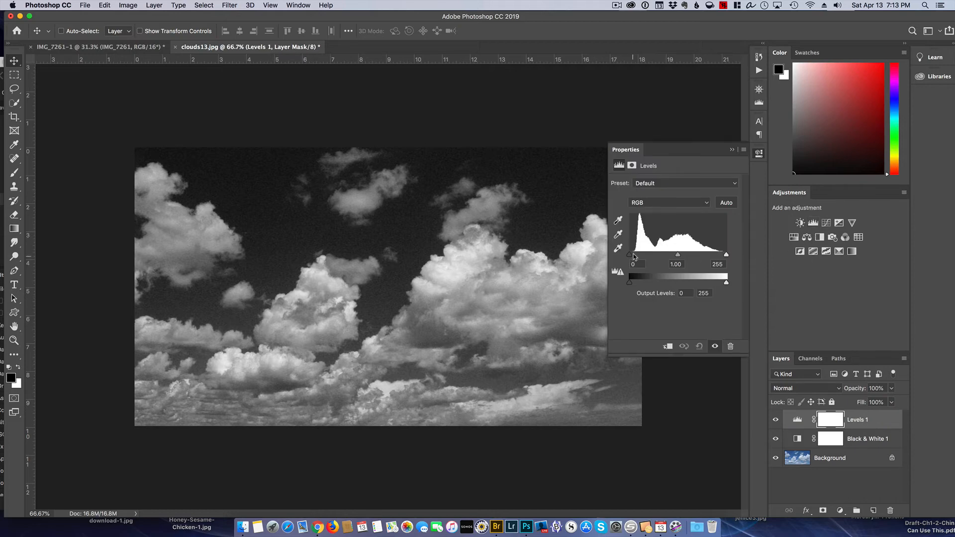
pyautogui.moveTo(630, 257); pyautogui.dragTo(638, 258)
pyautogui.moveTo(728, 258)
pyautogui.mouseDown()
pyautogui.moveTo(700, 260)
pyautogui.moveTo(721, 259)
pyautogui.mouseUp()
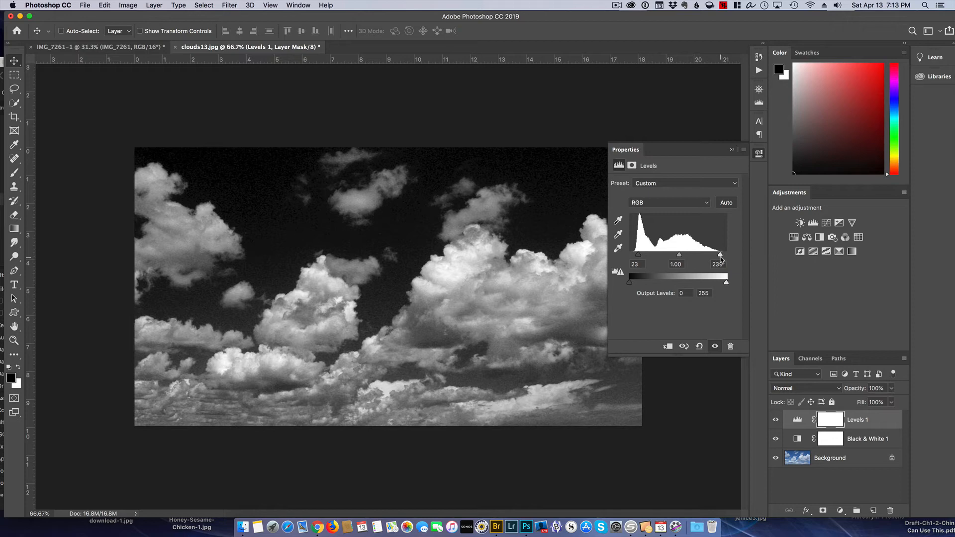
pyautogui.click(732, 150)
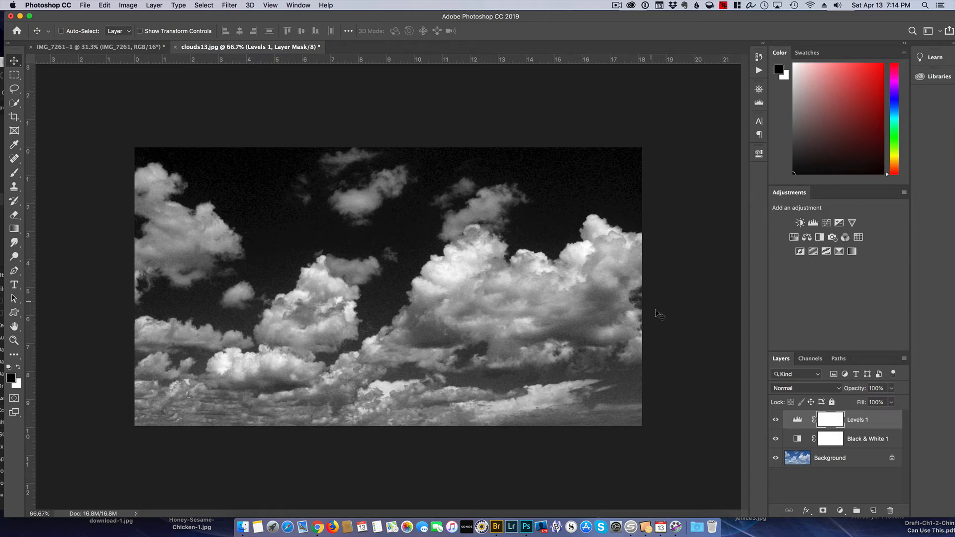
pyautogui.rightClick(866, 421)
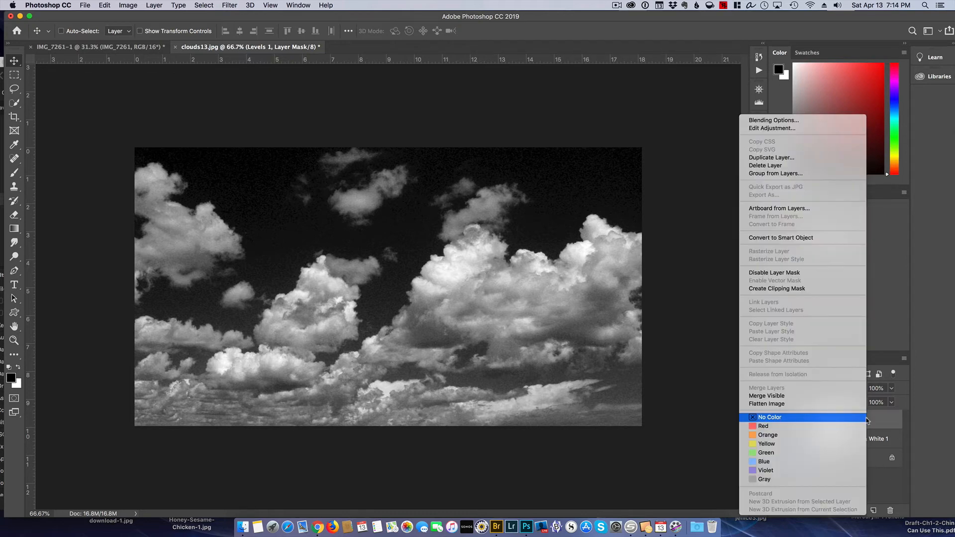
pyautogui.click(787, 405)
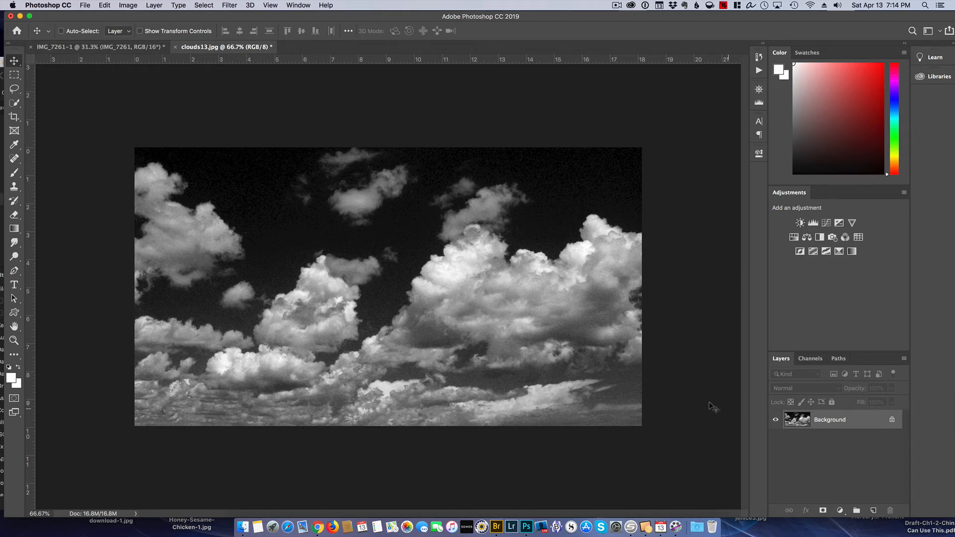
# Step: Copy the flattened black-and-white clouds into the IMG_7261-1 eagle document, accepting the bit depth and colour profile conversions
pyautogui.moveTo(399, 265); pyautogui.dragTo(367, 273)
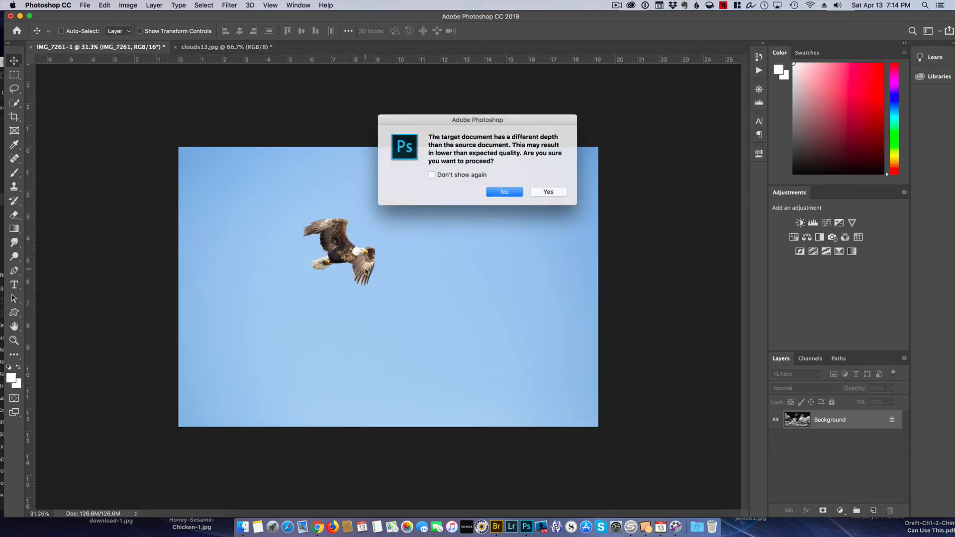
pyautogui.click(537, 194)
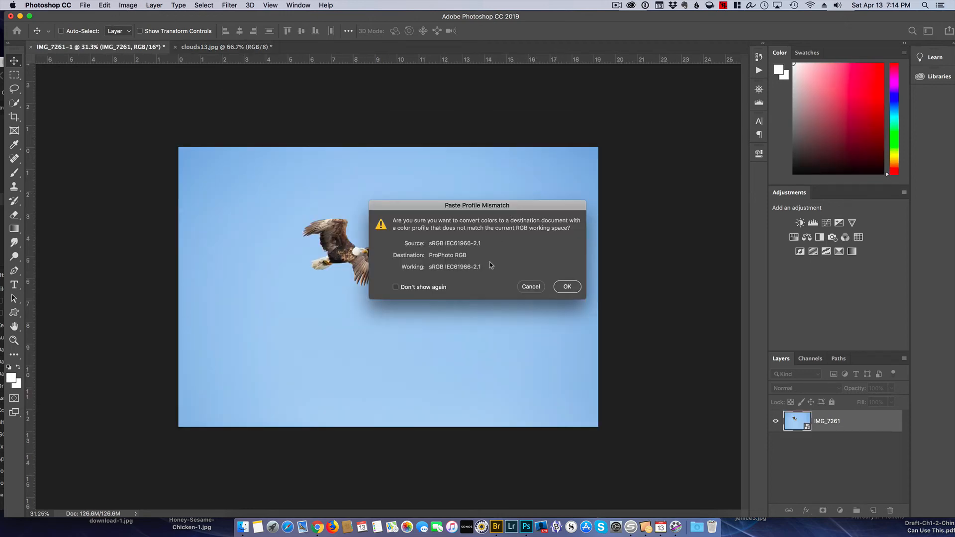
pyautogui.click(561, 288)
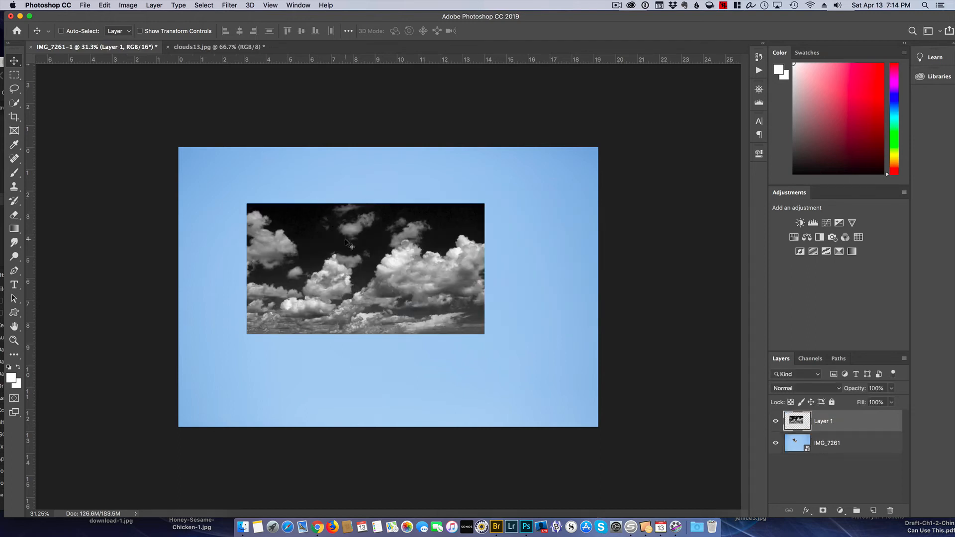
# Step: Move the black-and-white clouds layer to the canvas's upper-left corner and scale it proportionally to about 217.55% to cover the picture
pyautogui.moveTo(346, 239); pyautogui.dragTo(276, 181)
pyautogui.press('super+t')
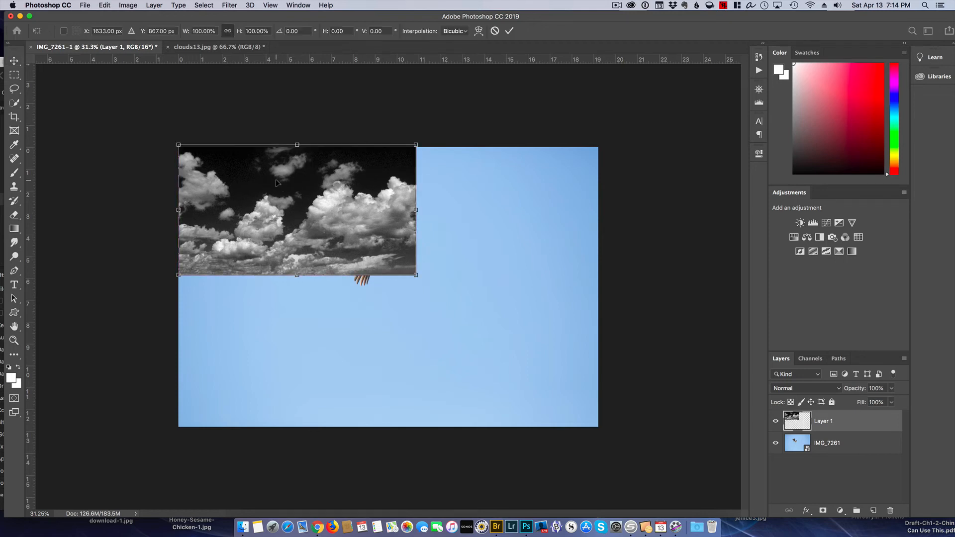
pyautogui.moveTo(416, 274); pyautogui.dragTo(637, 535)
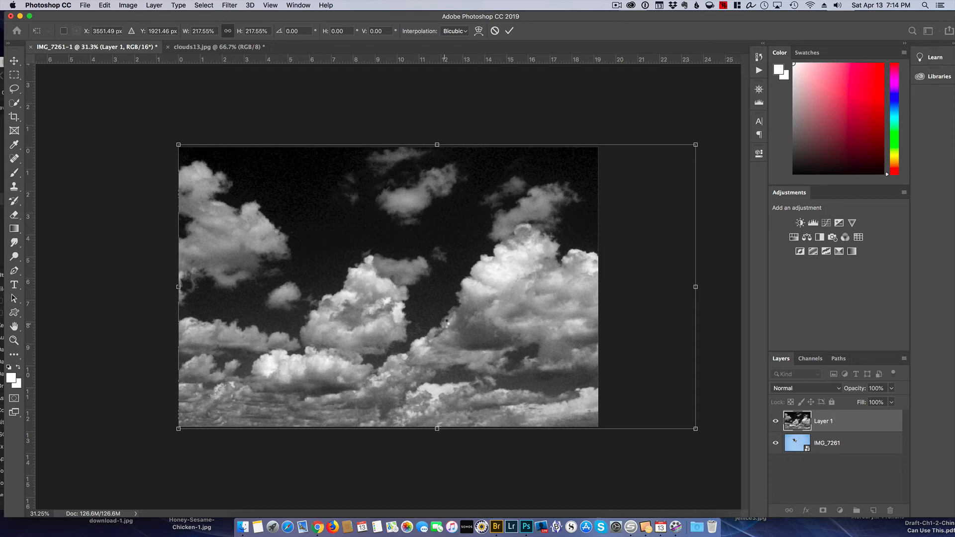
pyautogui.press('Return')
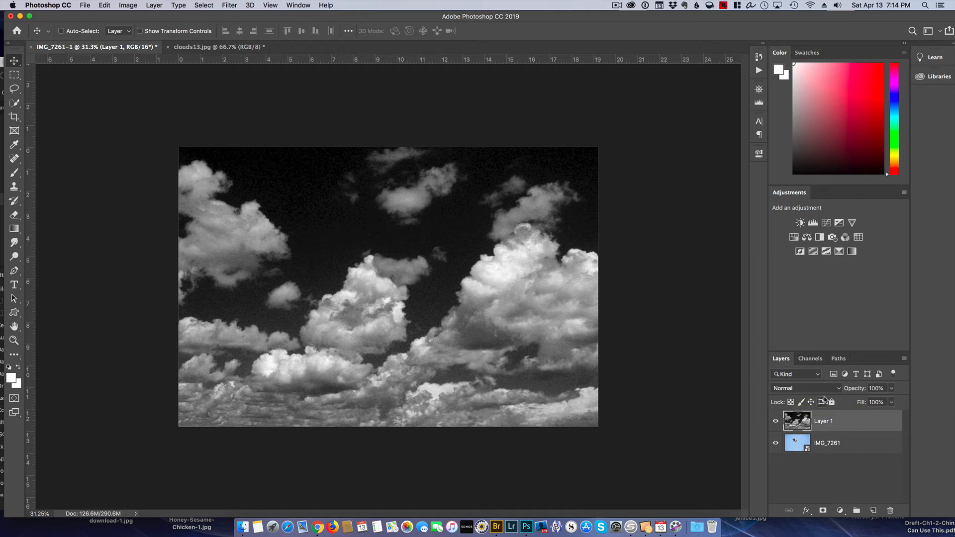
# Step: Set the blending mode of the black-and-white clouds layer to Screen
pyautogui.click(808, 390)
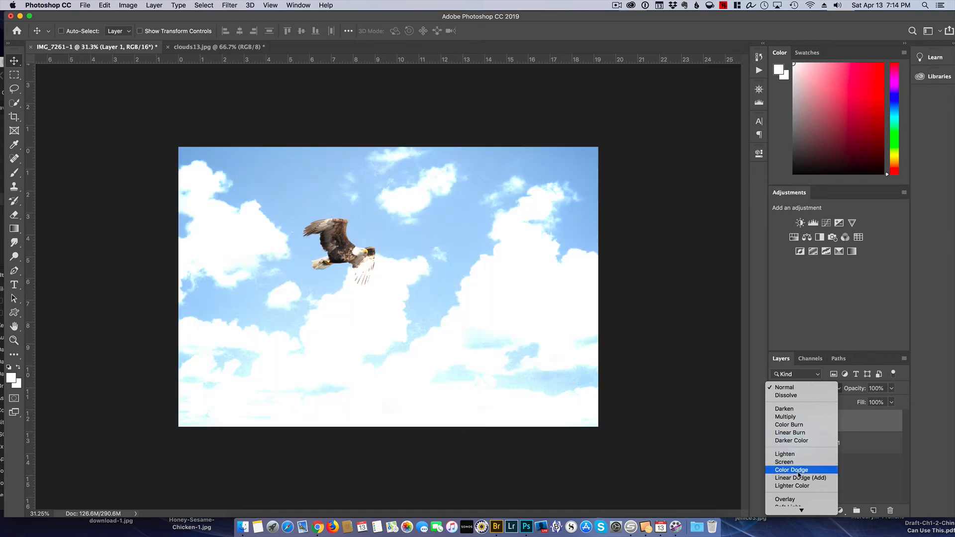
pyautogui.scroll(-4, 800, 476)
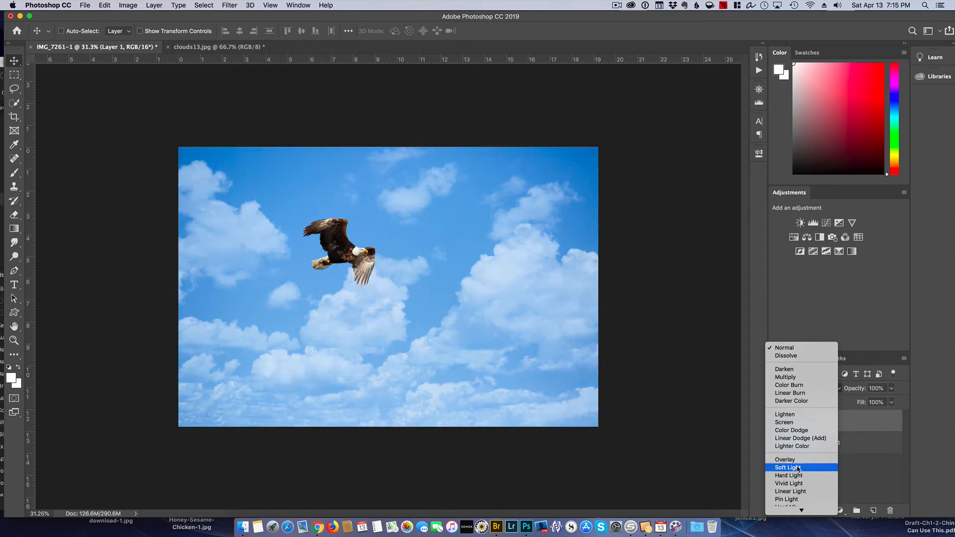
pyautogui.click(792, 423)
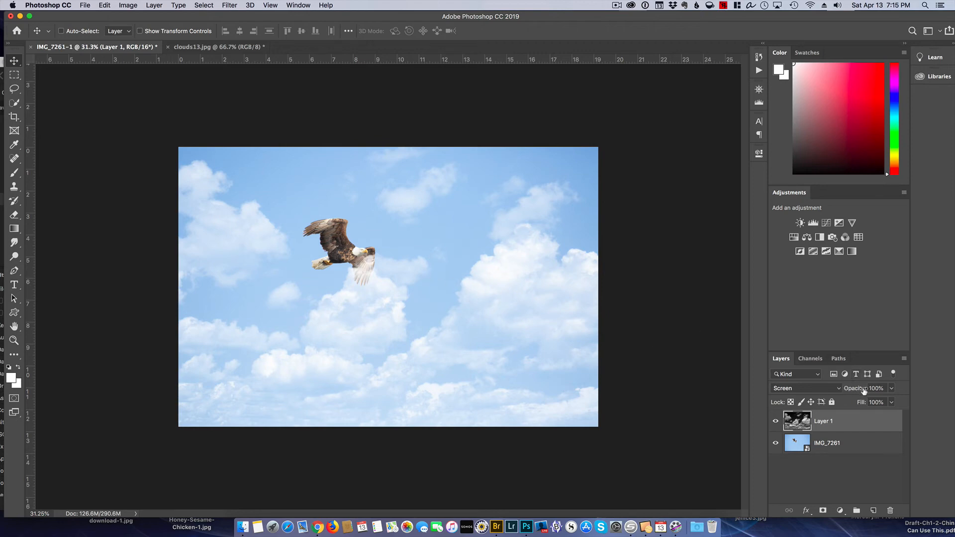
# Step: Add a layer mask to the clouds layer and brush black over the eagle's wings and body to hide the clouds there
pyautogui.scroll(5, 359, 273)
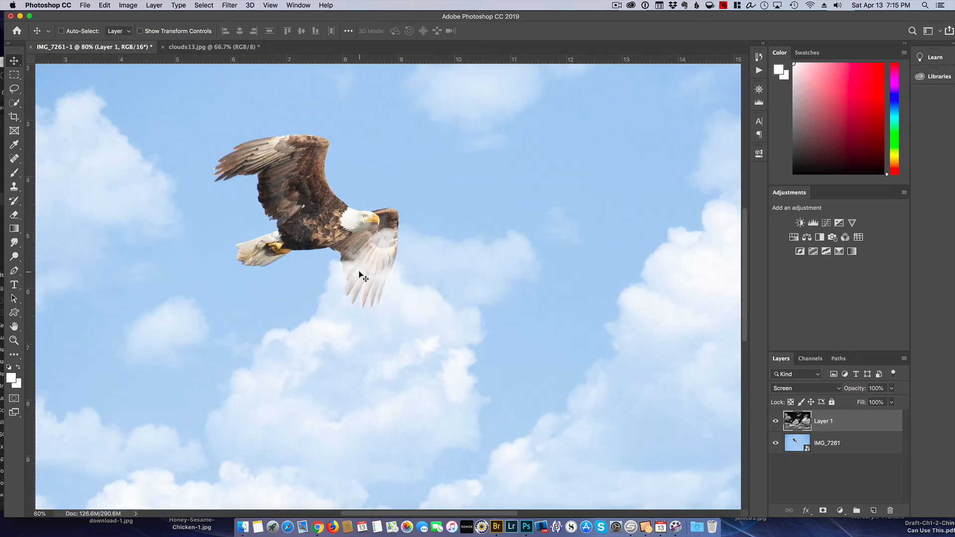
pyautogui.scroll(3, 359, 273)
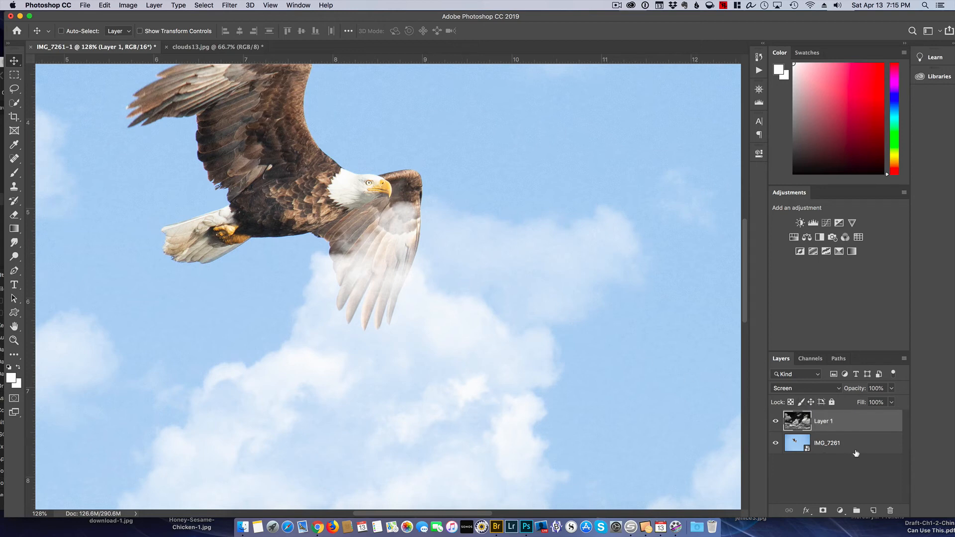
pyautogui.click(823, 511)
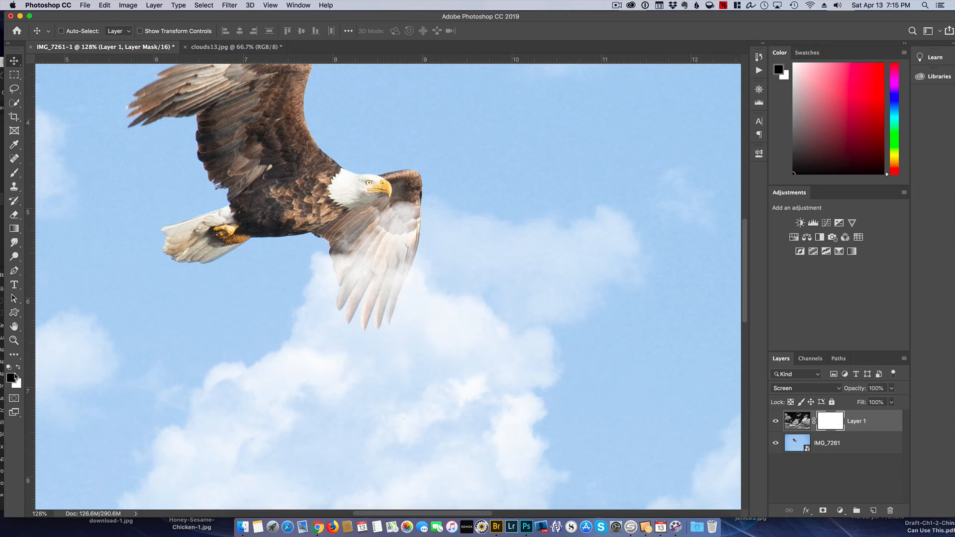
pyautogui.click(13, 172)
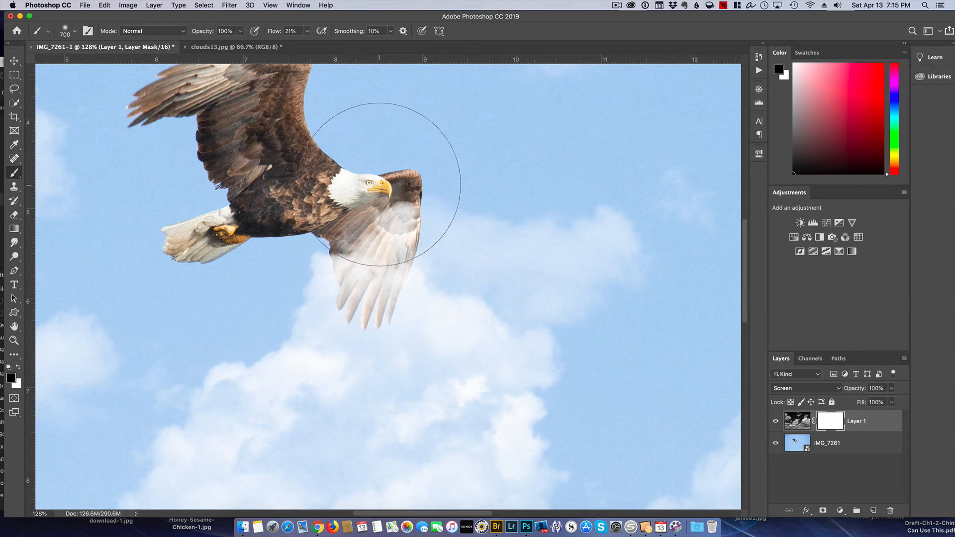
pyautogui.click(377, 171)
pyautogui.click(373, 239)
pyautogui.moveTo(374, 239)
pyautogui.mouseDown()
pyautogui.moveTo(406, 202)
pyautogui.moveTo(380, 237)
pyautogui.moveTo(383, 200)
pyautogui.moveTo(368, 246)
pyautogui.moveTo(319, 253)
pyautogui.moveTo(366, 282)
pyautogui.moveTo(396, 247)
pyautogui.moveTo(380, 284)
pyautogui.moveTo(381, 258)
pyautogui.moveTo(417, 238)
pyautogui.moveTo(466, 231)
pyautogui.moveTo(326, 272)
pyautogui.moveTo(325, 257)
pyautogui.moveTo(351, 237)
pyautogui.moveTo(358, 273)
pyautogui.moveTo(353, 214)
pyautogui.moveTo(242, 191)
pyautogui.moveTo(217, 161)
pyautogui.moveTo(260, 158)
pyautogui.mouseUp()
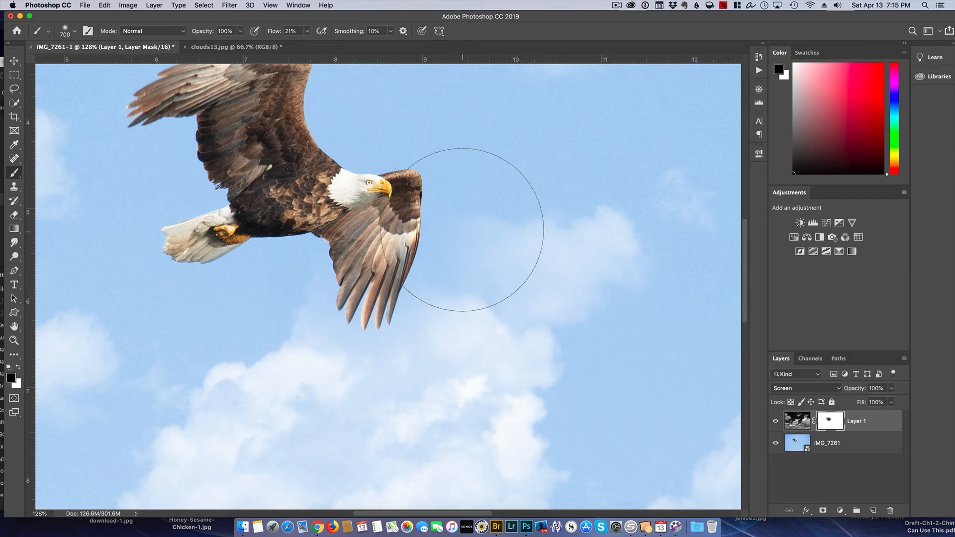
# Step: Lower the opacity of the masked clouds layer to 73% and check the blended sky
pyautogui.scroll(3, 628, 339)
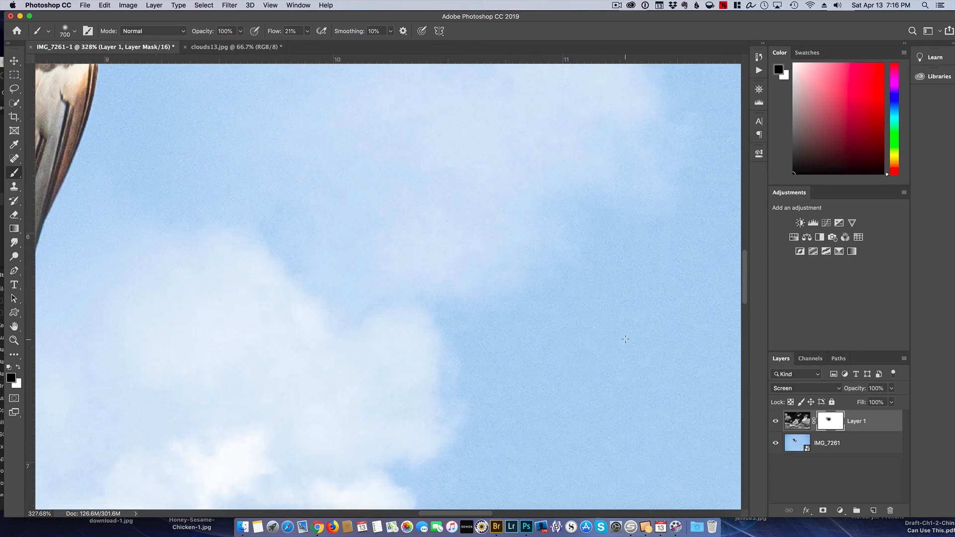
pyautogui.scroll(-6, 626, 339)
pyautogui.scroll(-3, 626, 338)
pyautogui.scroll(-3, 622, 335)
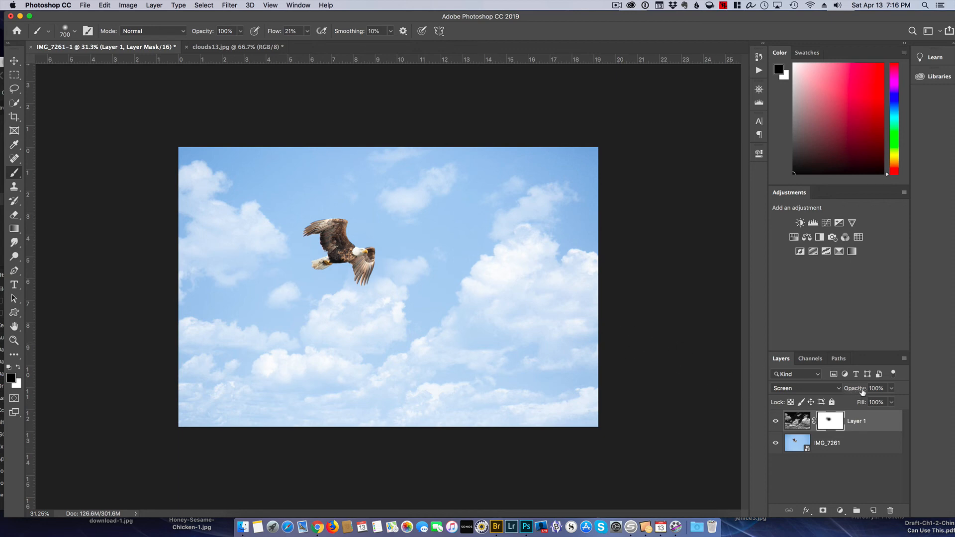
pyautogui.moveTo(862, 392); pyautogui.dragTo(850, 393)
pyautogui.press('super+equal')
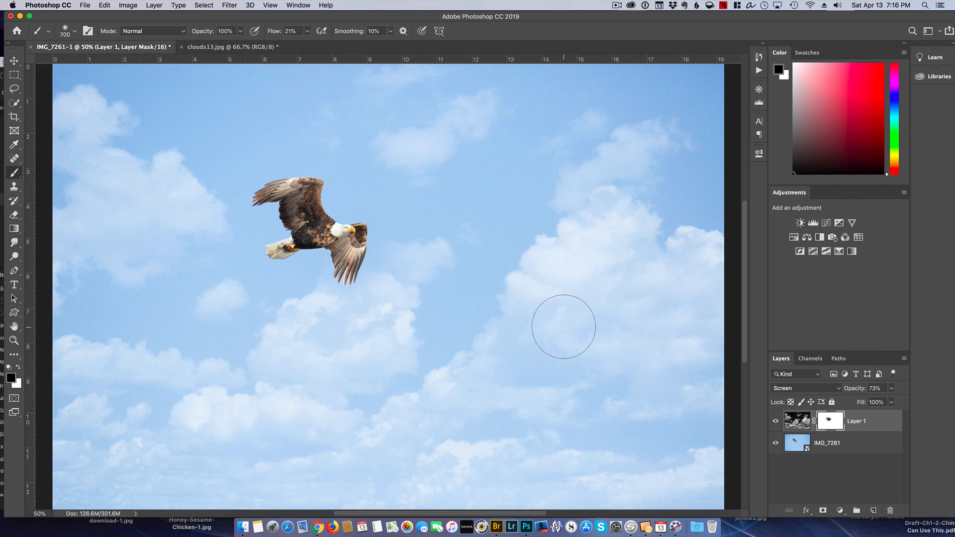
pyautogui.scroll(-2, 563, 327)
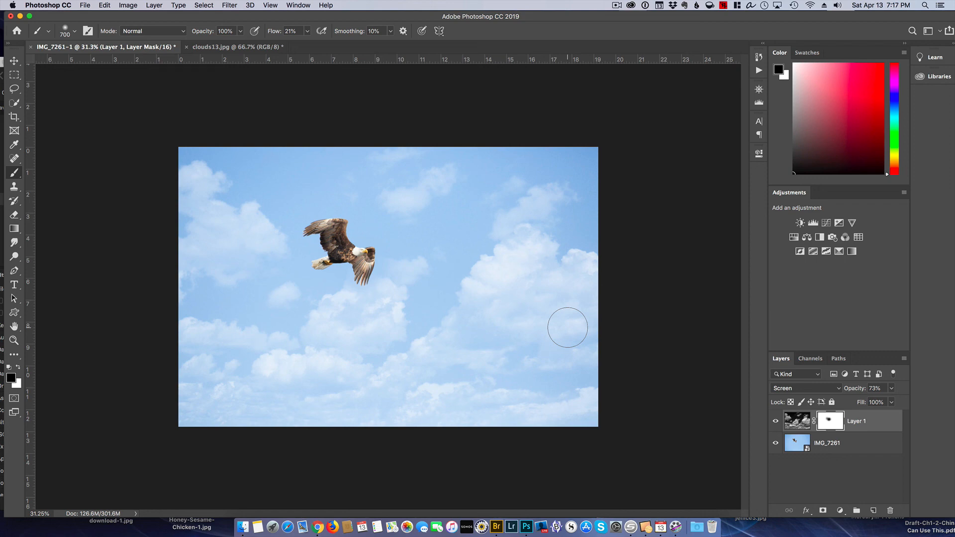
pyautogui.click(617, 6)
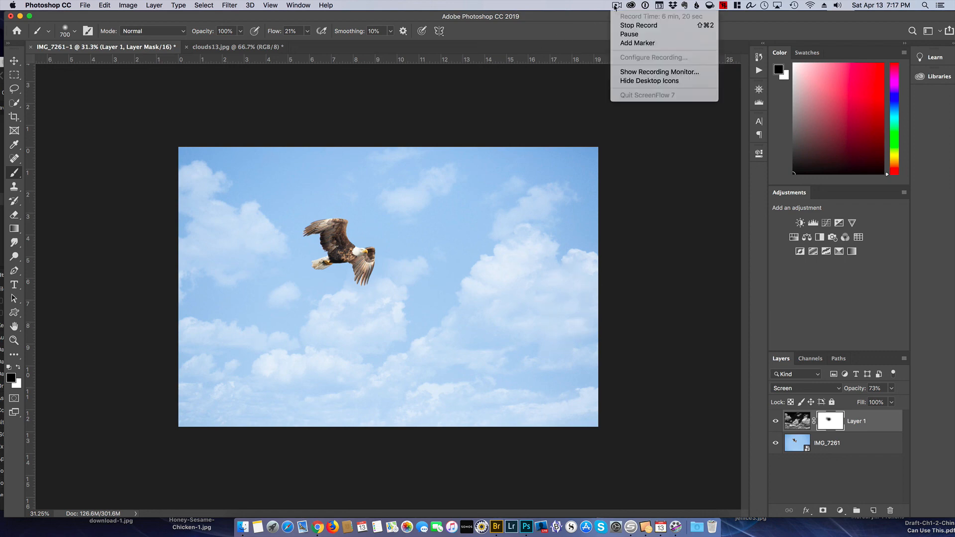